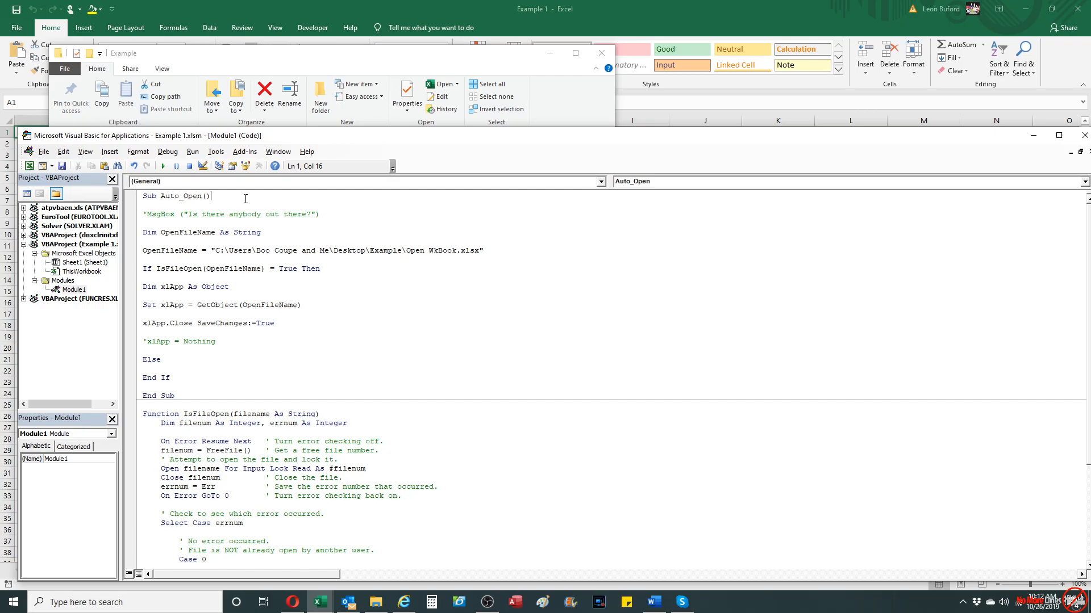
# - Review the Open WkBook path and IsFileOpen check, then place the cursor inside Sub Auto_Open()
pyautogui.click(360, 251)
pyautogui.click(241, 269)
pyautogui.scroll(-5, 393, 371)
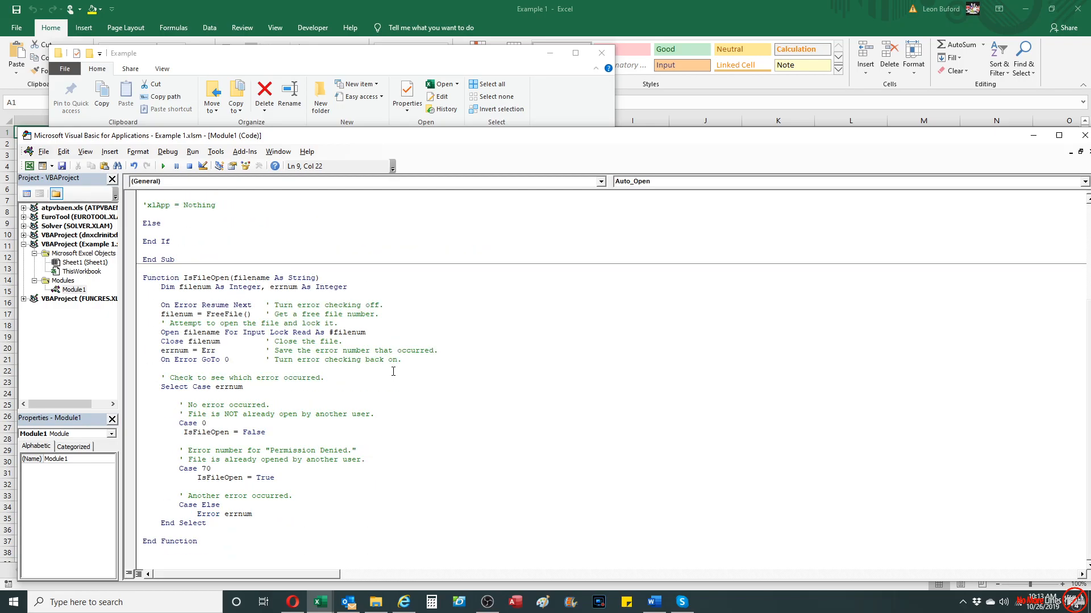
pyautogui.scroll(5, 343, 313)
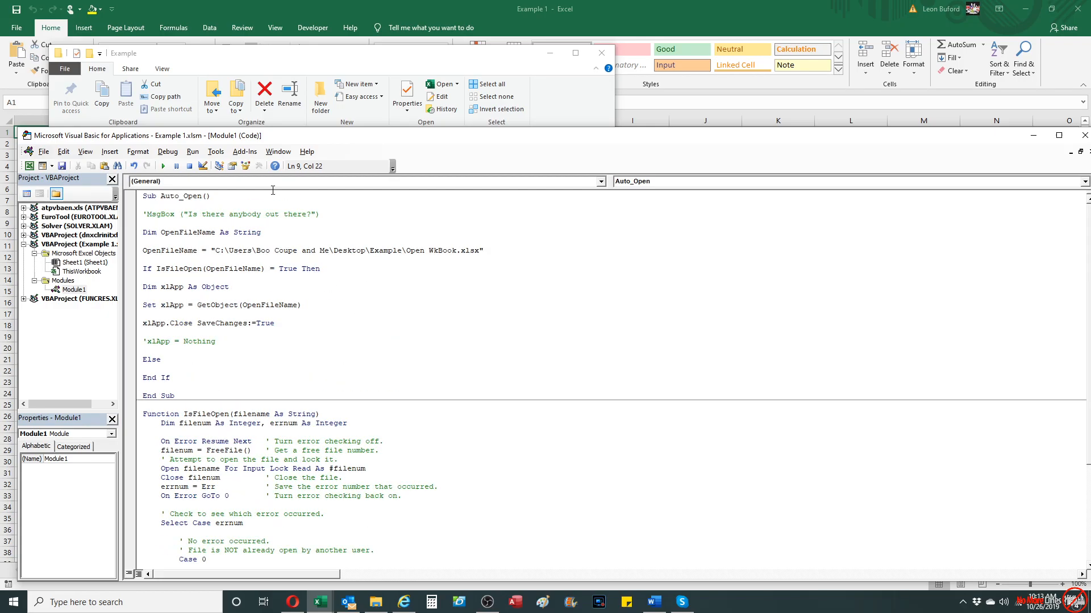
pyautogui.click(229, 197)
# - Step with F8 through the OpenFileName path assignment and the If line into Function IsFileOpen
pyautogui.press('F8')
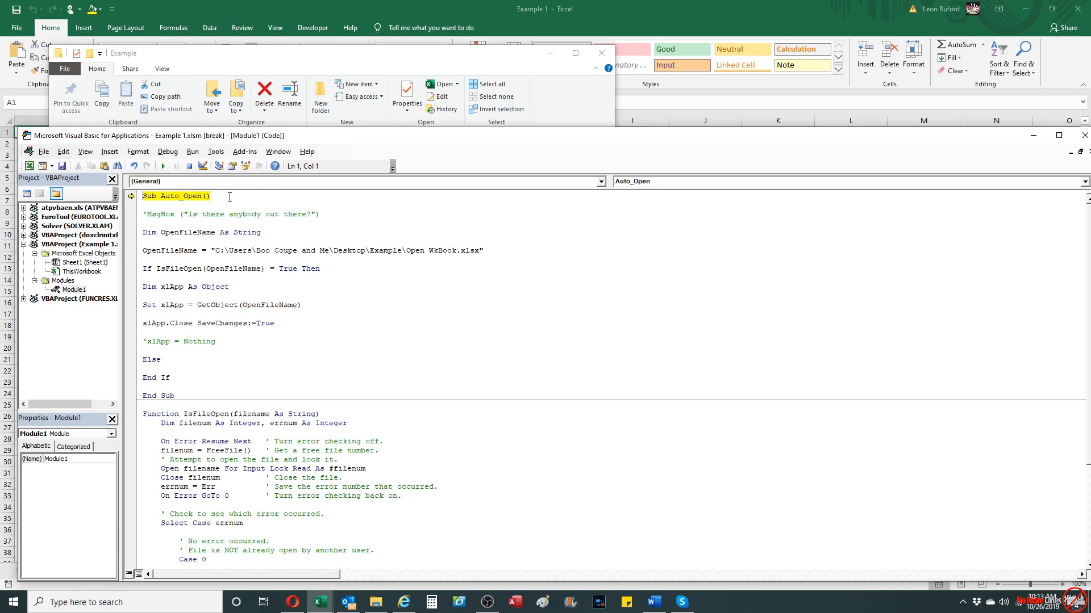
pyautogui.press('F8')
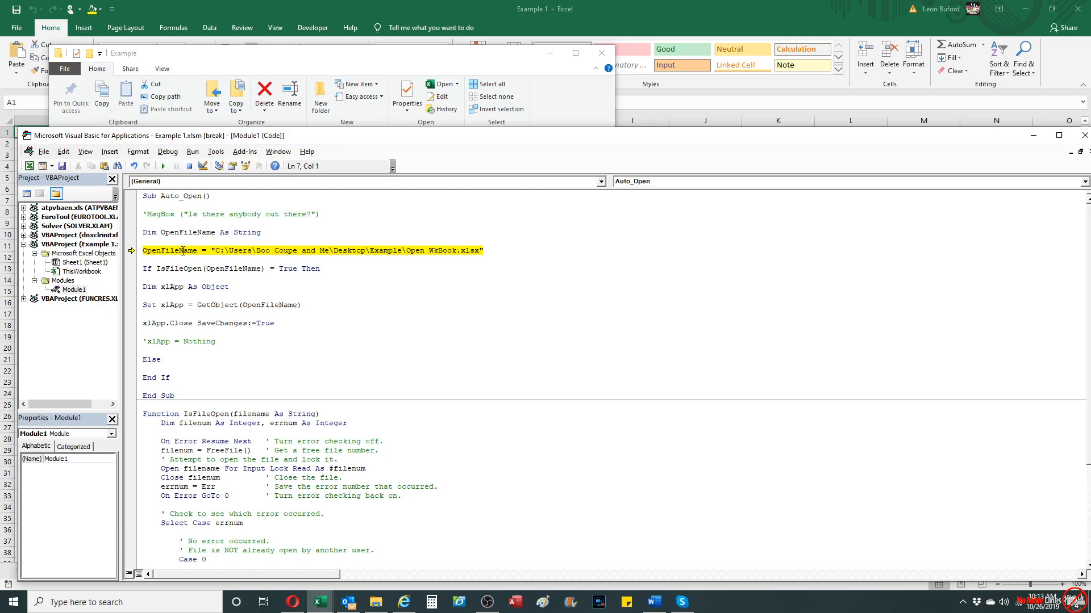
pyautogui.moveTo(170, 251)
pyautogui.press('F8')
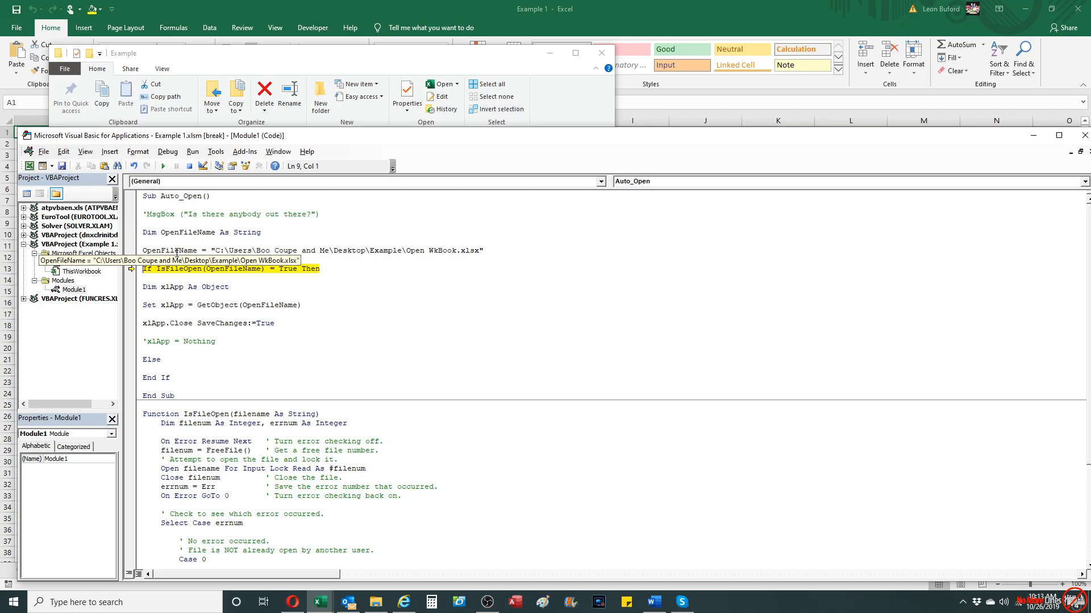
pyautogui.press('F8')
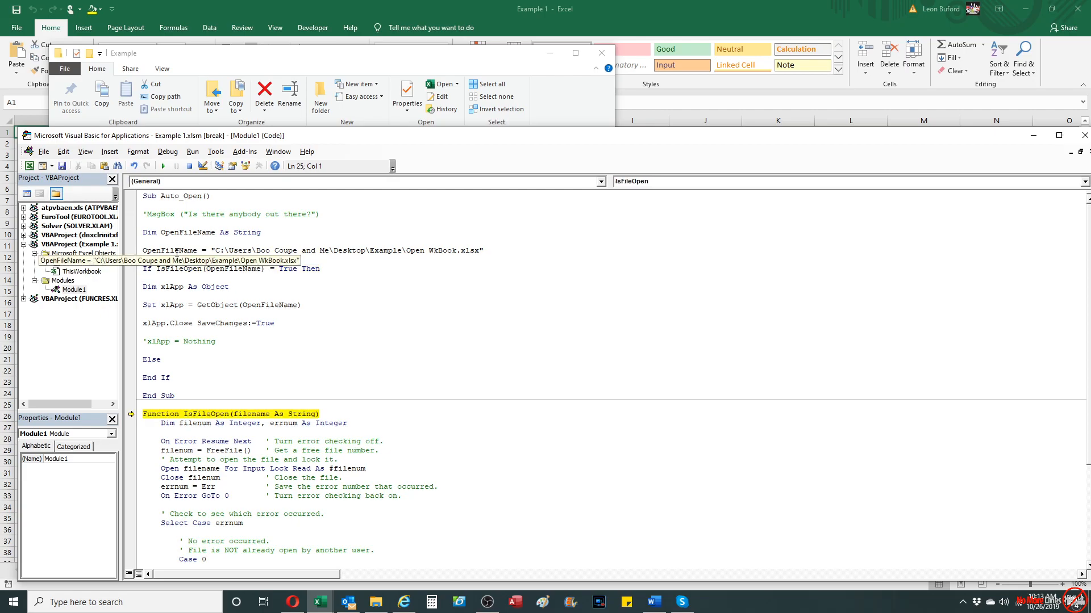
# - Step through IsFileOpen's attempt to open, lock and close the file
pyautogui.press('F8')
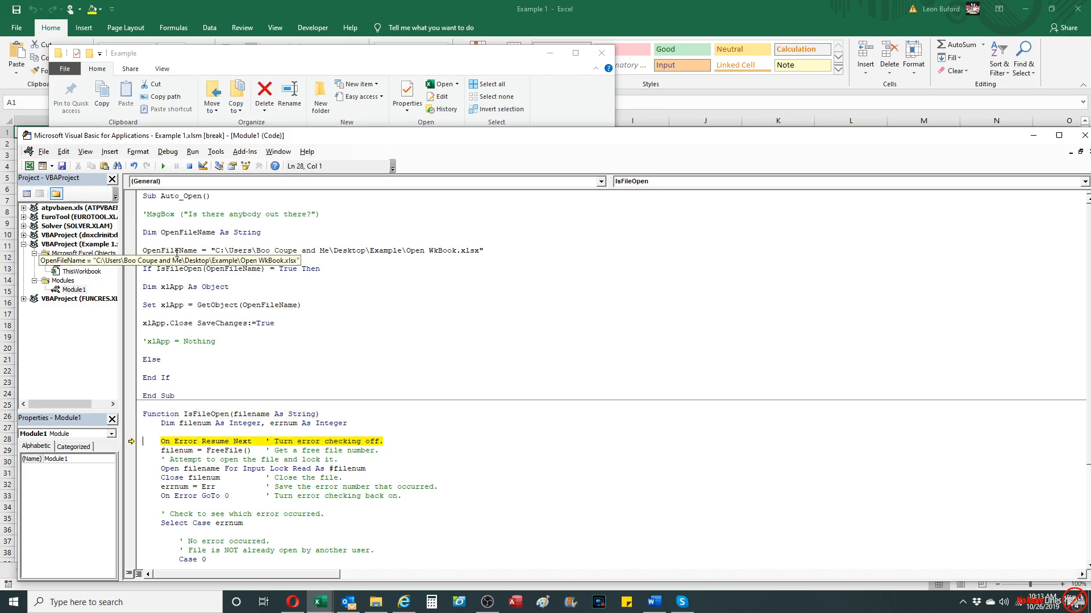
pyautogui.press('F8')
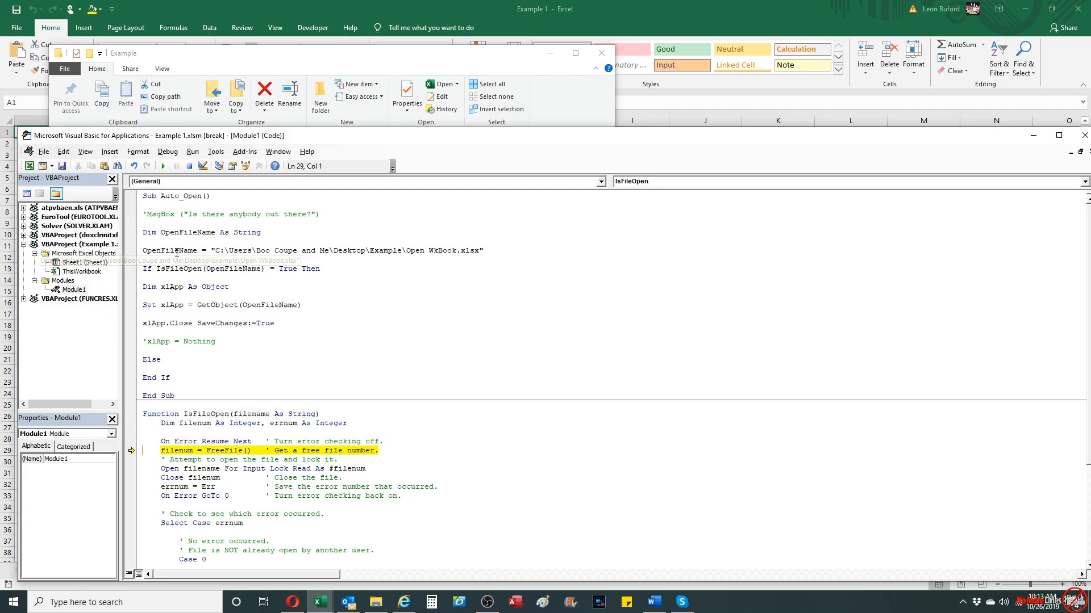
pyautogui.press('F8')
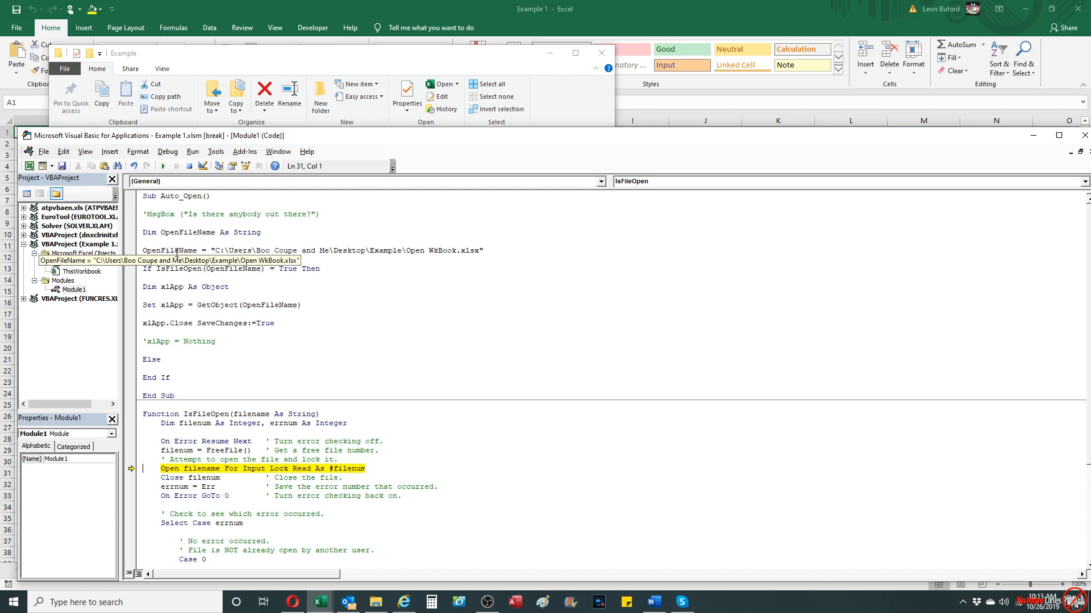
pyautogui.press('F8')
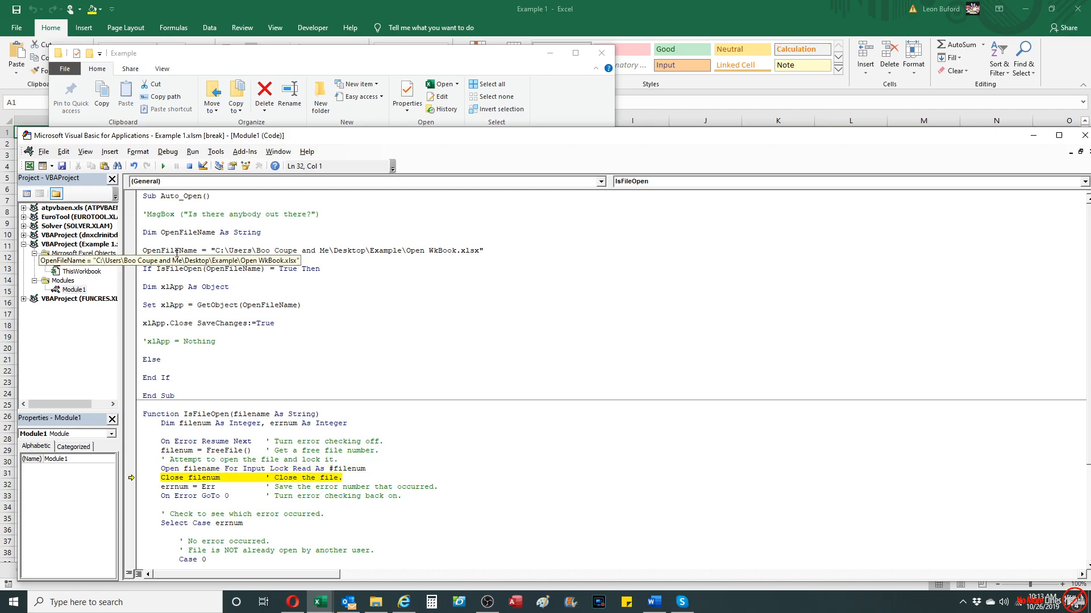
pyautogui.press('F8')
pyautogui.press('F8')
pyautogui.press('F8')
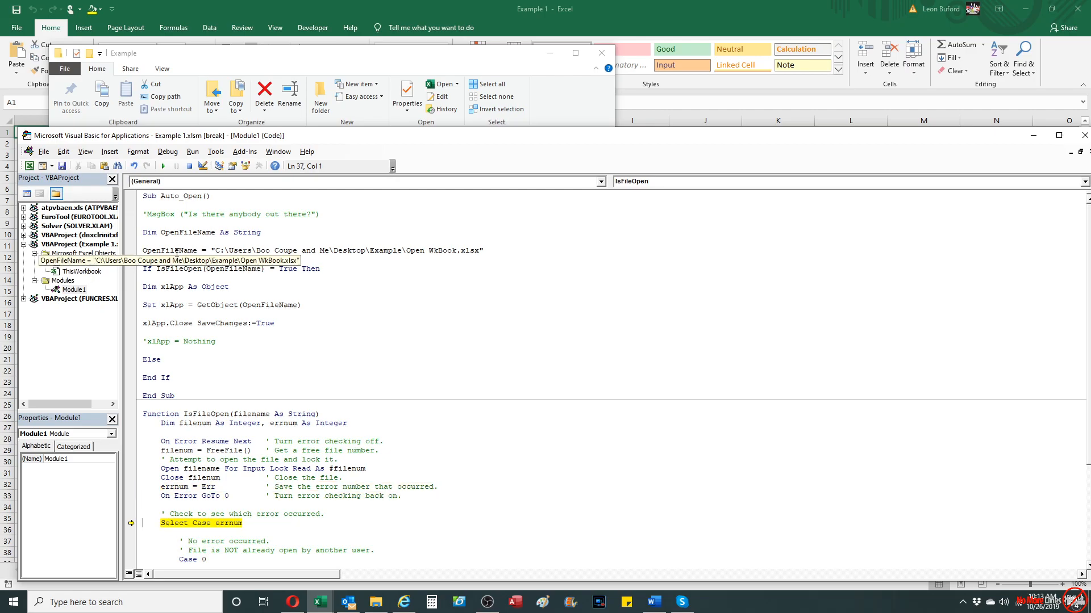
pyautogui.scroll(-5, 176, 251)
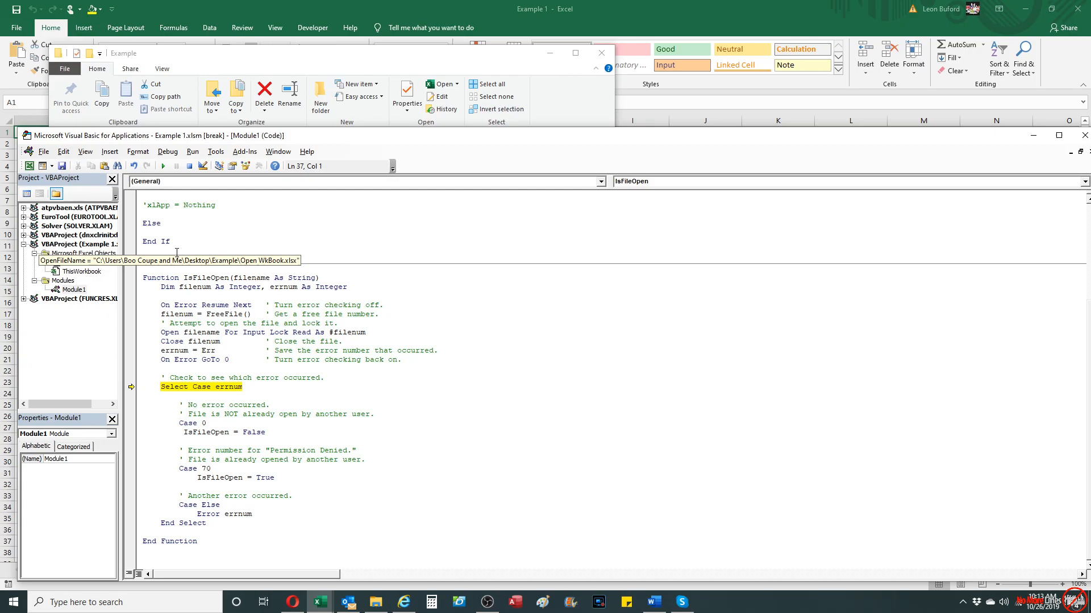
# - Step through the no-error case setting IsFileOpen to False and return to Auto_Open's Else branch
pyautogui.press('F8')
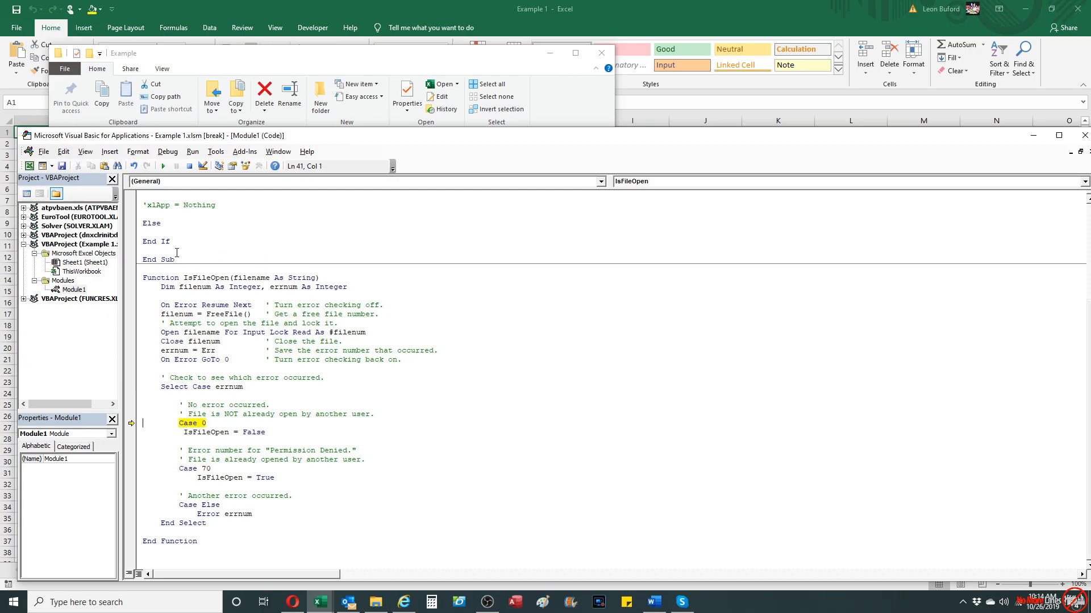
pyautogui.press('F8')
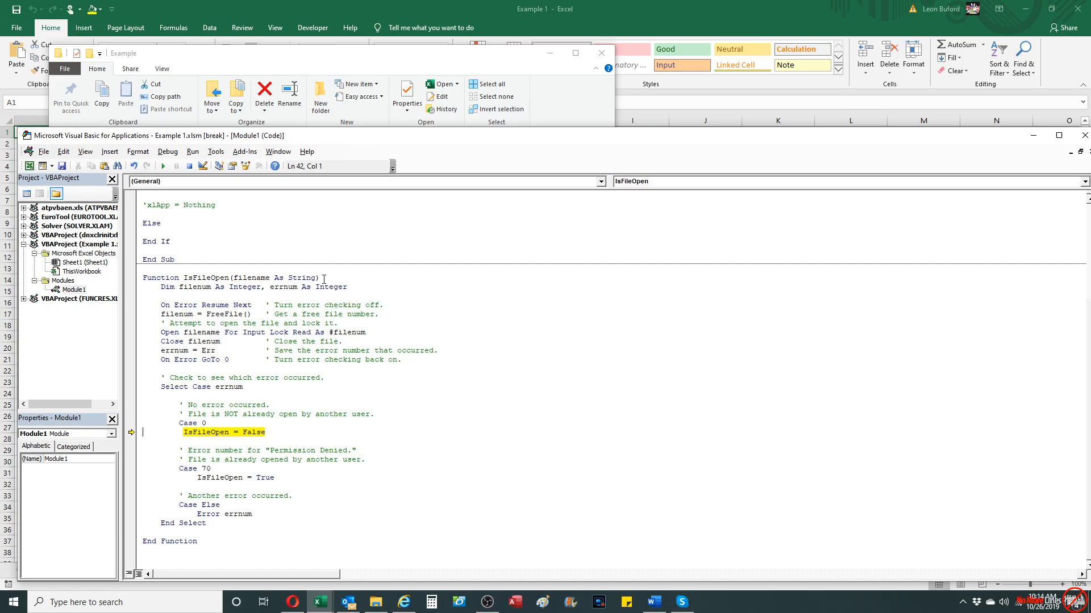
pyautogui.press('F8')
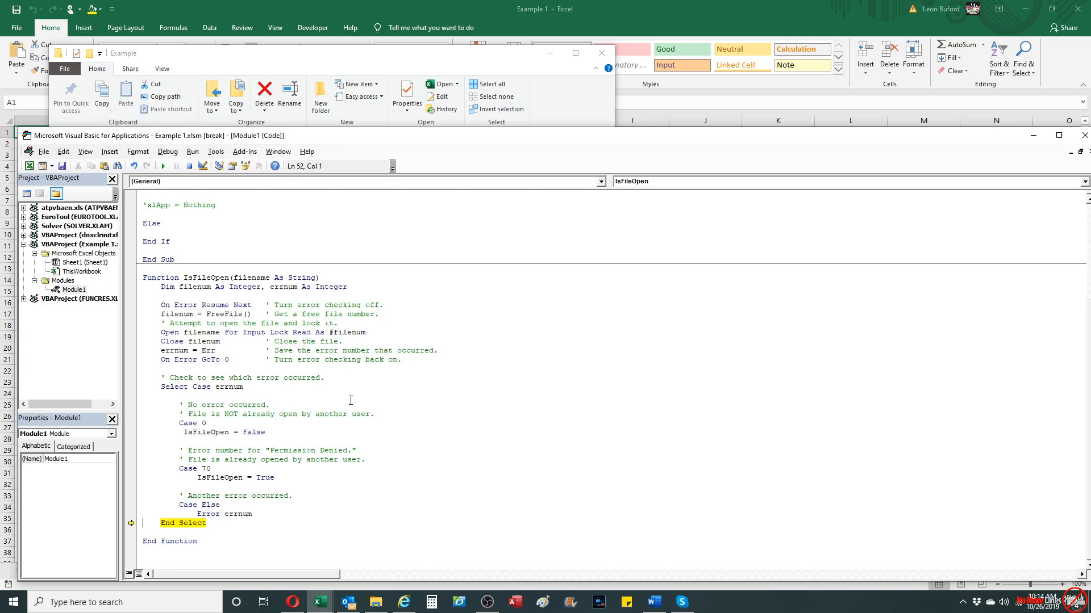
pyautogui.press('F8')
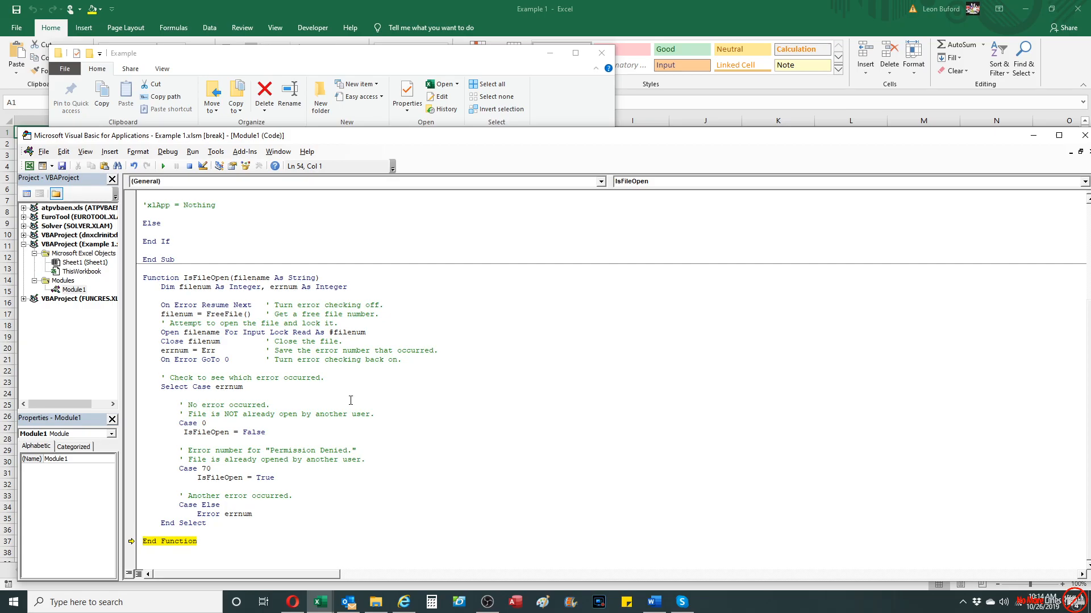
pyautogui.press('F8')
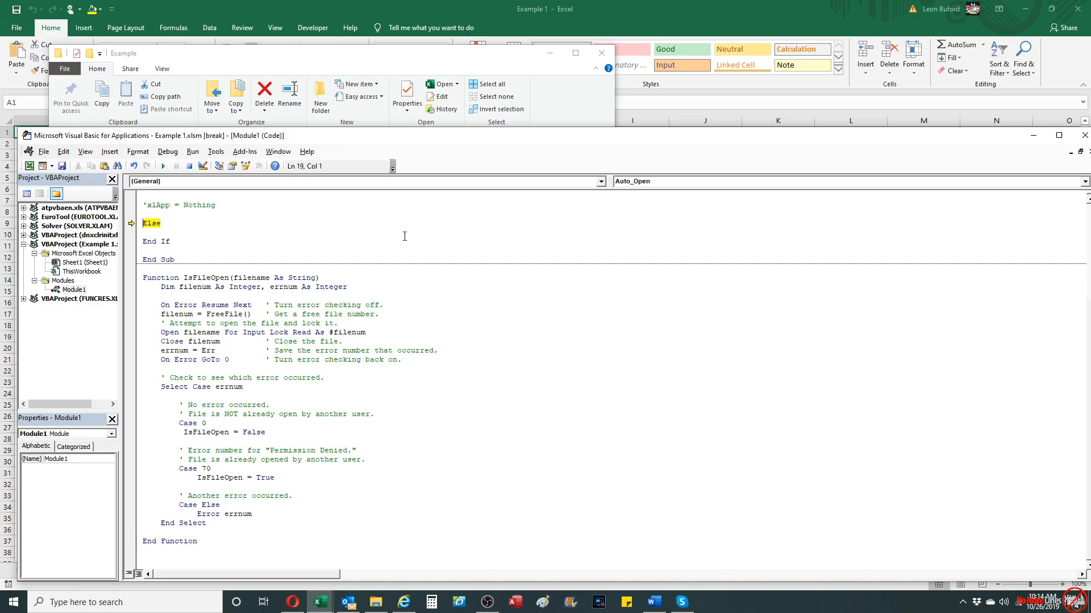
pyautogui.scroll(5, 404, 235)
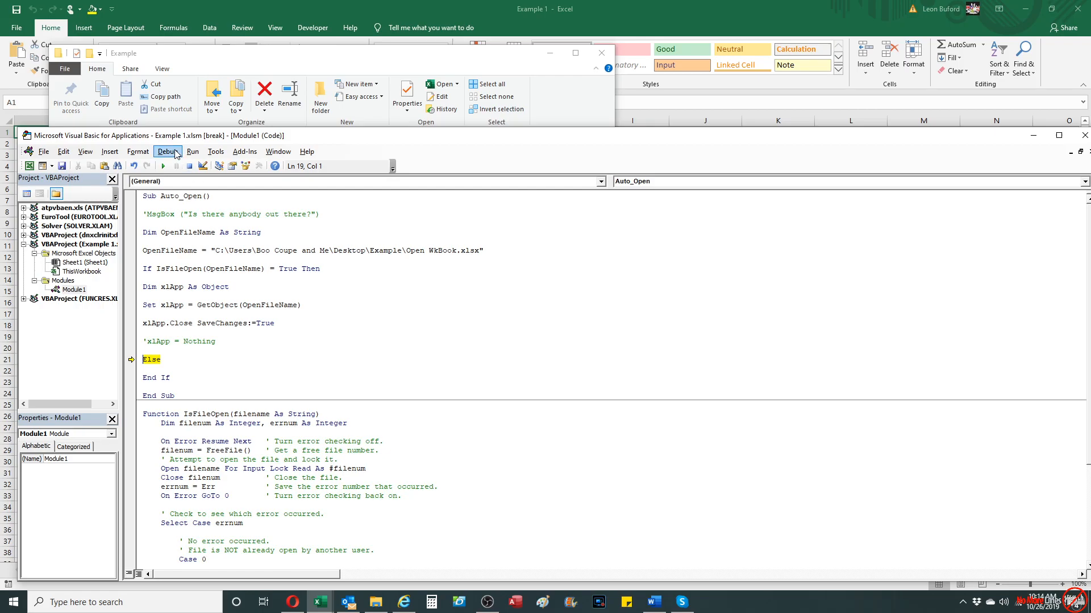
# - Stop the paused macro, close the VBA Editor and close the Example 1 workbook
pyautogui.click(190, 166)
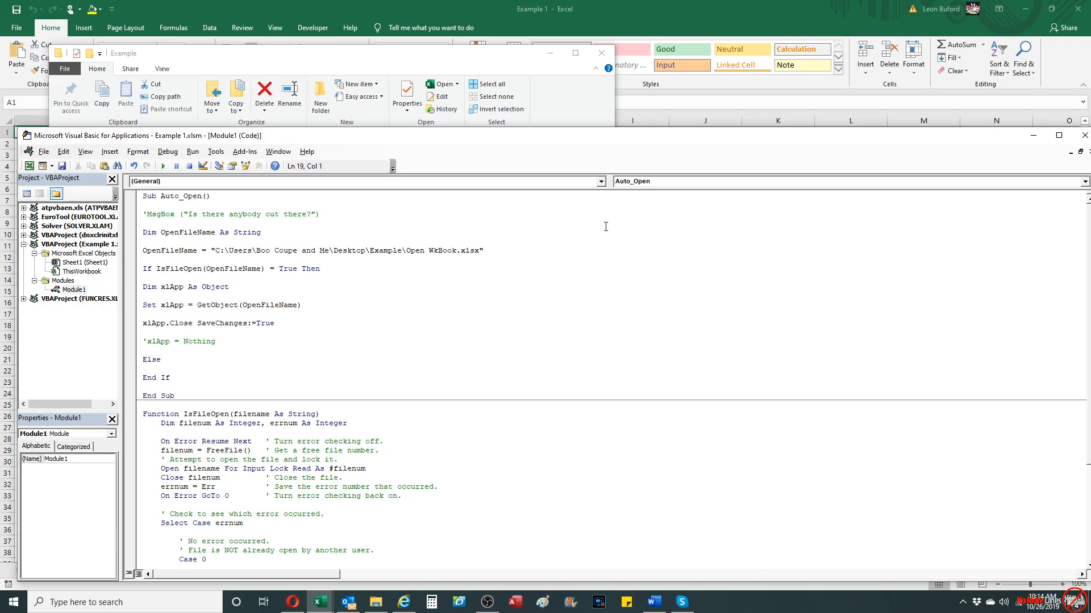
pyautogui.click(1083, 136)
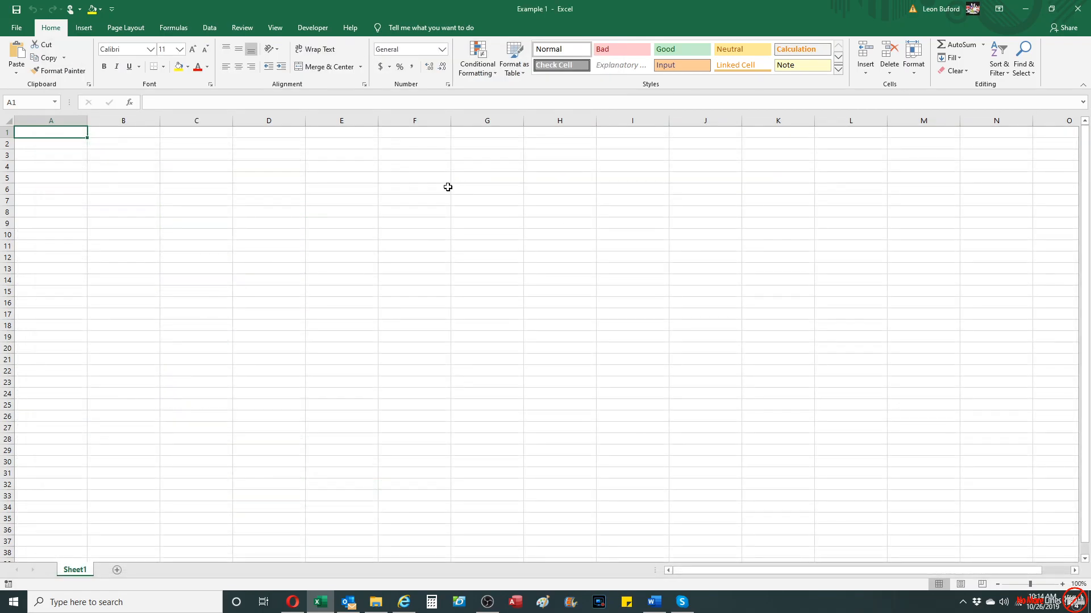
pyautogui.click(1077, 10)
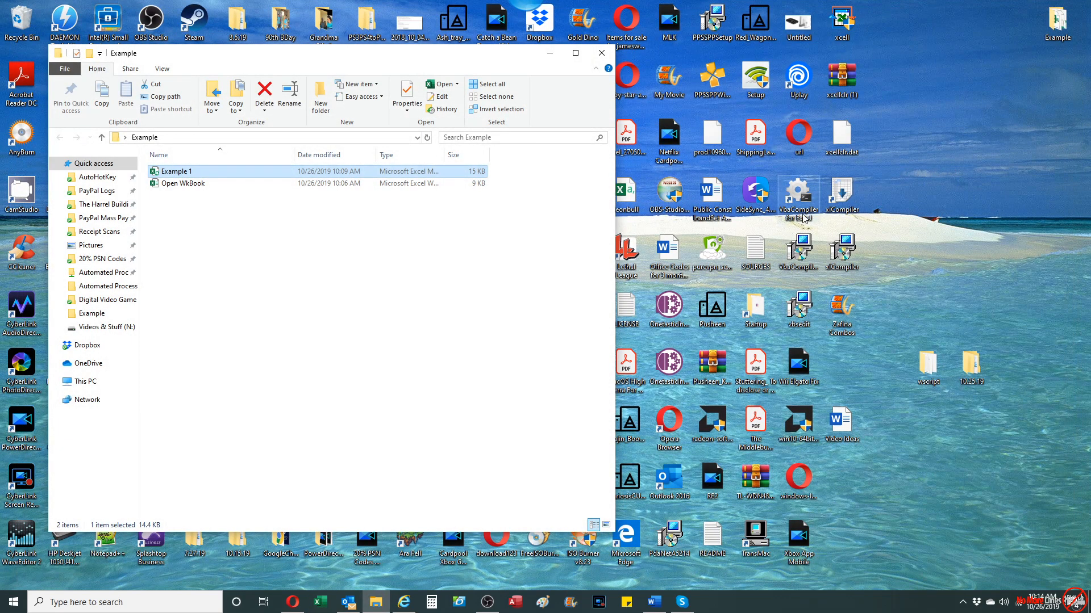
# - Reopen Example 1 from the Example folder in File Explorer
pyautogui.click(474, 264)
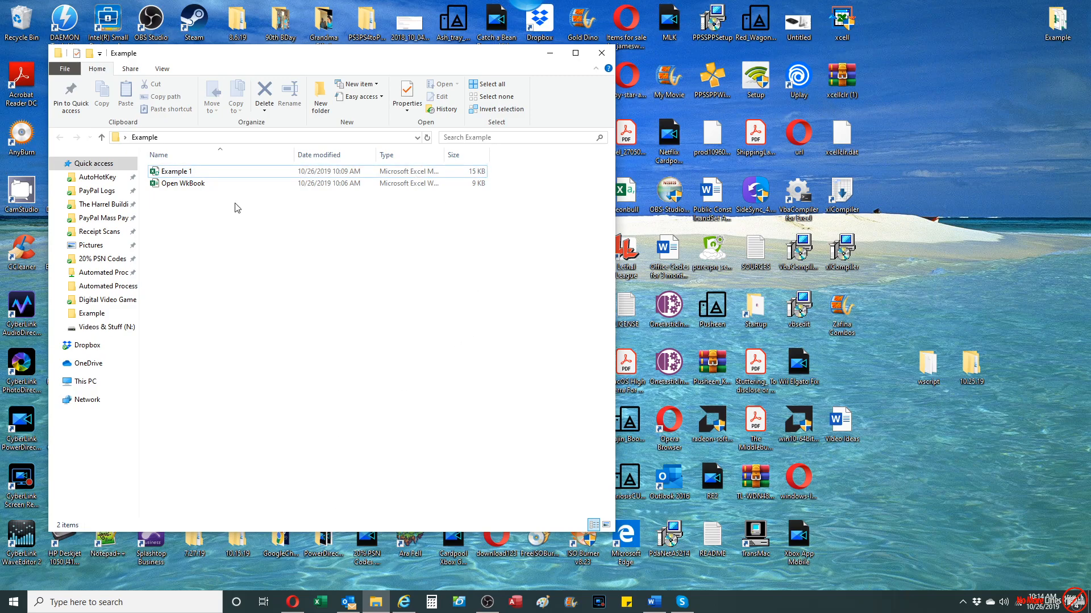
pyautogui.click(175, 171)
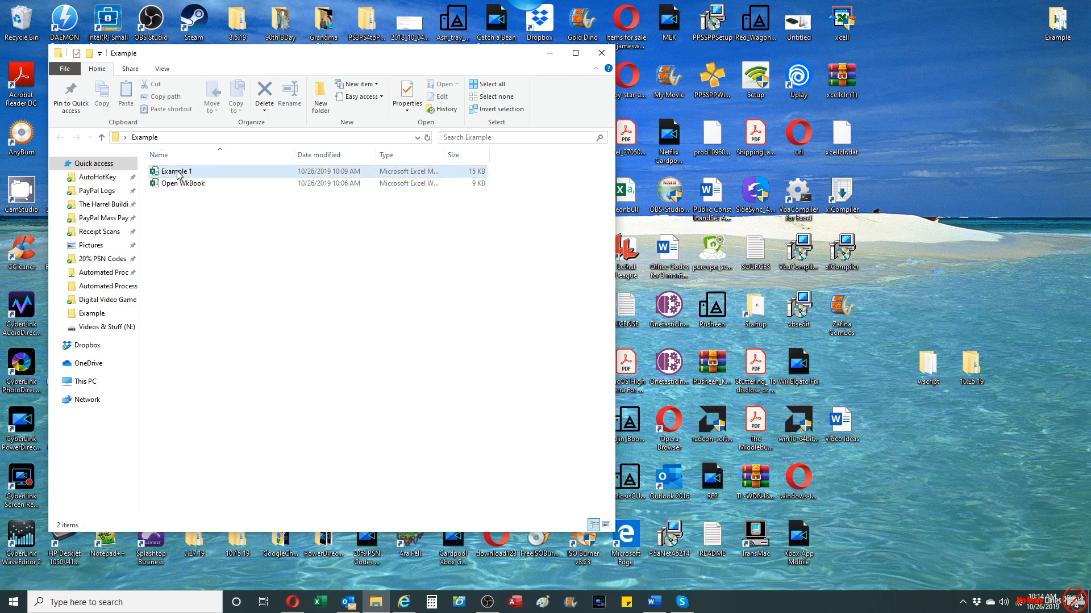
pyautogui.doubleClick(175, 171)
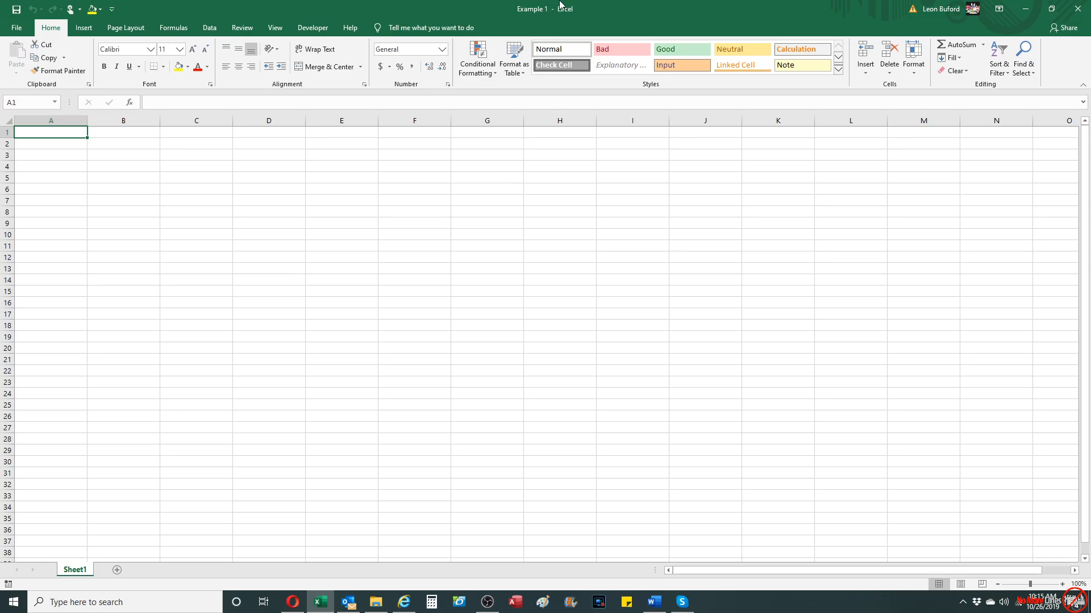
# - Move the Excel window aside and open the Open WkBook workbook from the Example folder
pyautogui.moveTo(563, 7); pyautogui.dragTo(699, 112)
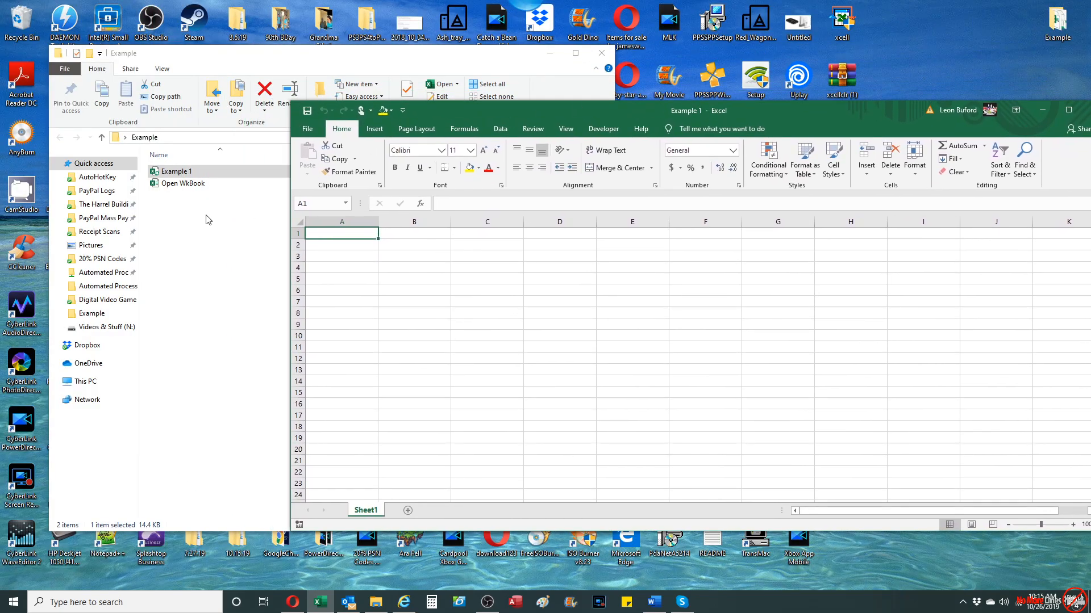
pyautogui.click(206, 220)
pyautogui.click(183, 184)
pyautogui.doubleClick(198, 187)
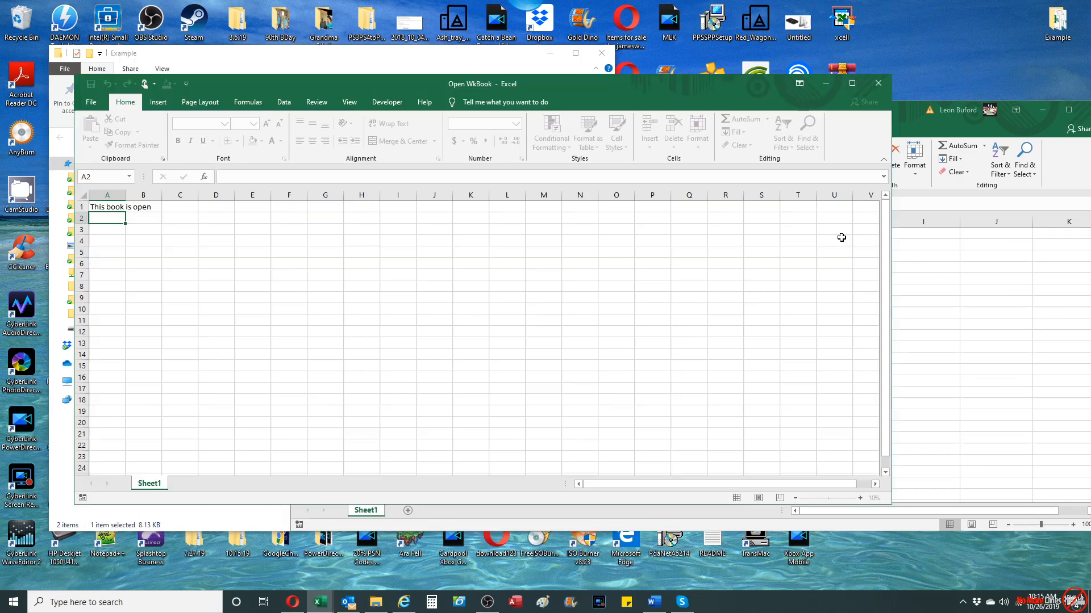
# - Close the Example 1 window, leaving Open WkBook open, and bring the Example folder forward
pyautogui.moveTo(1045, 109); pyautogui.dragTo(993, 123)
pyautogui.click(1025, 124)
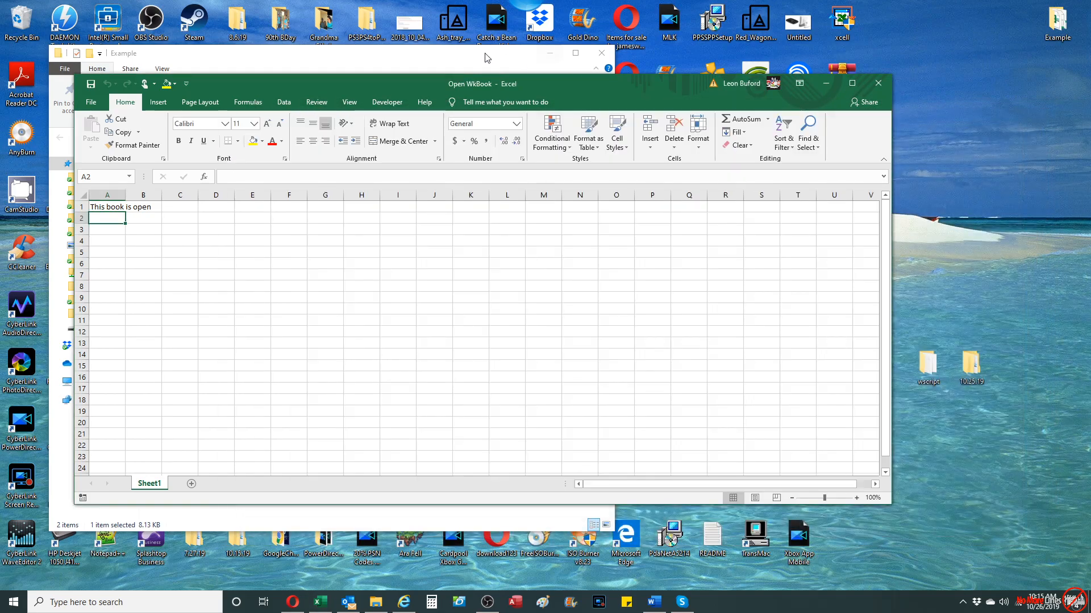
pyautogui.click(482, 53)
# - Reopen Example 1 so its macro closes Open WkBook, and move its window aside to confirm
pyautogui.click(300, 170)
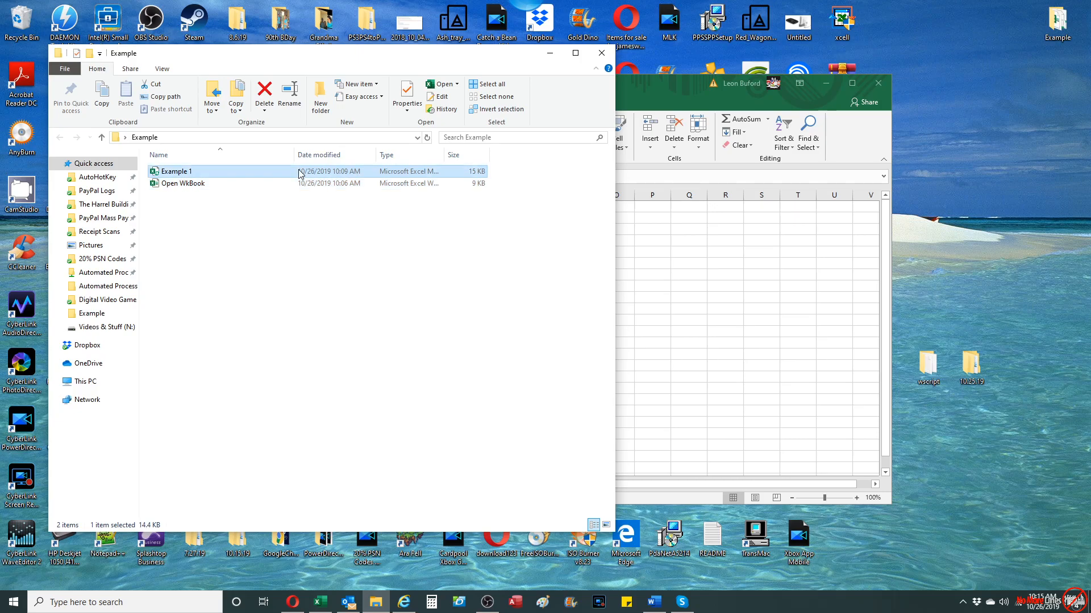
pyautogui.doubleClick(305, 171)
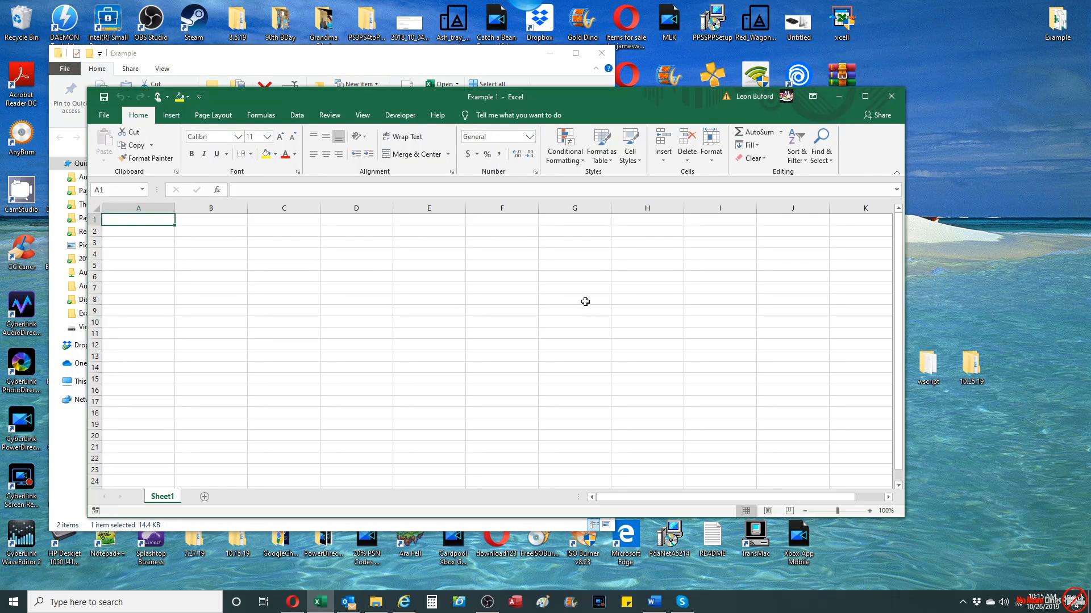
pyautogui.moveTo(477, 96)
pyautogui.mouseDown()
pyautogui.moveTo(743, 137)
pyautogui.moveTo(553, 132)
pyautogui.mouseUp()
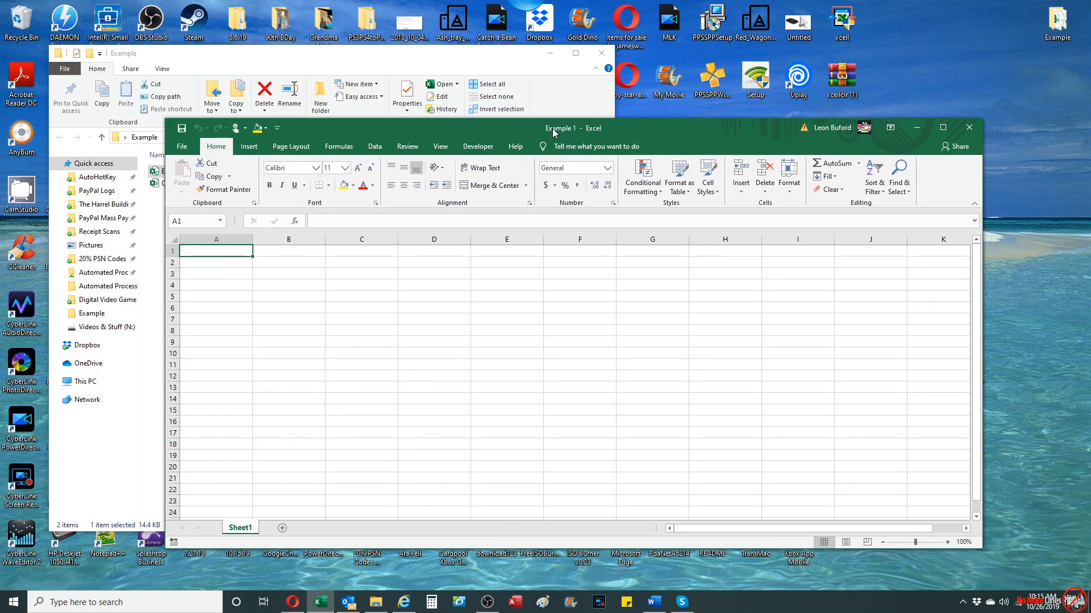